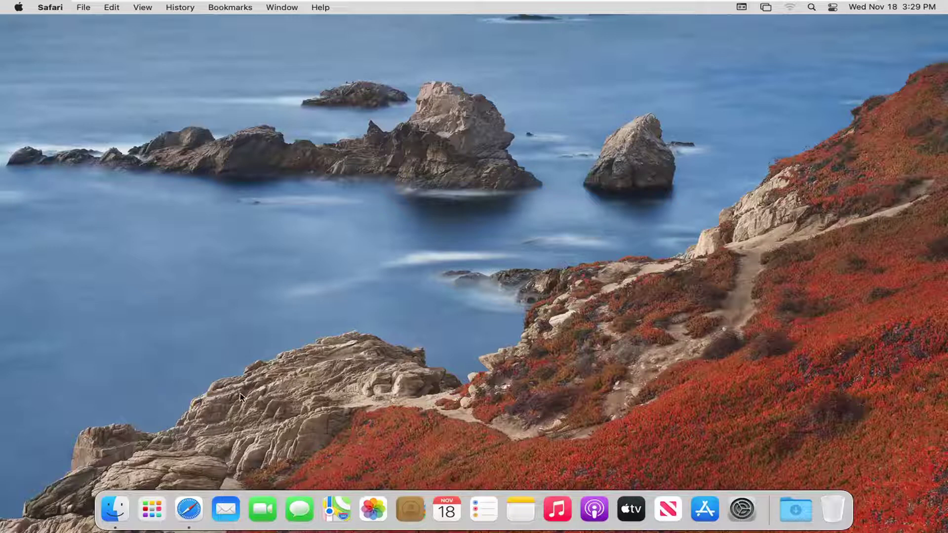
# Launch Safari from the Dock and open the Safari application menu
pyautogui.click(188, 508)
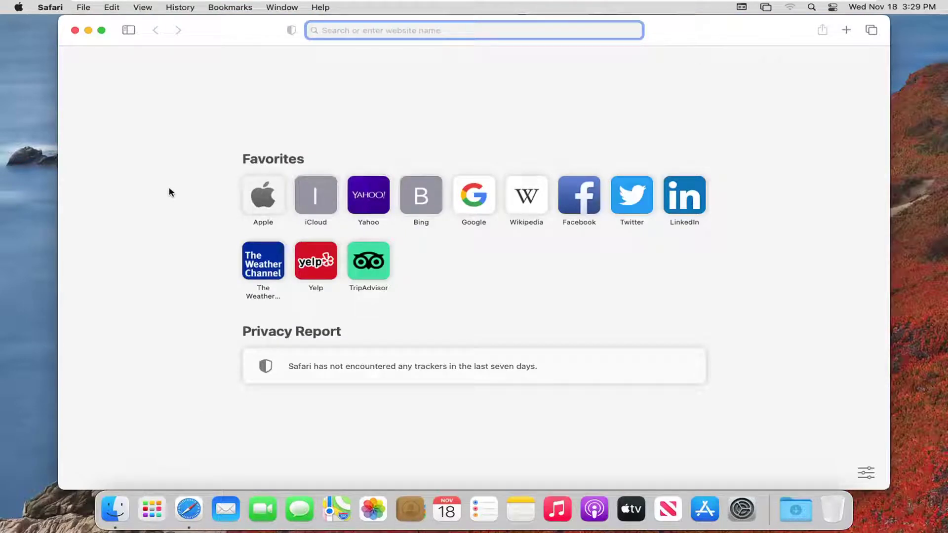
pyautogui.click(50, 7)
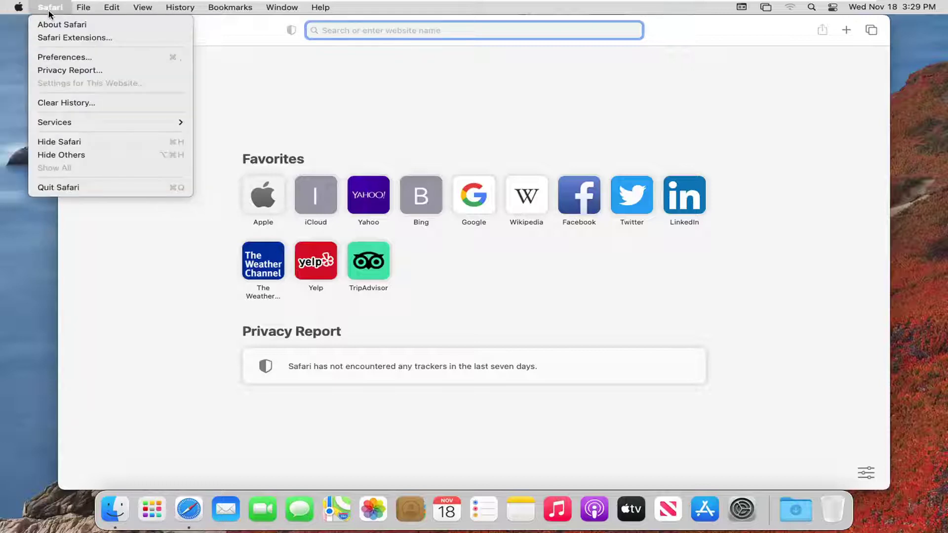
# In Preferences' Search tab, change the search engine from Bing to Google
pyautogui.click(65, 56)
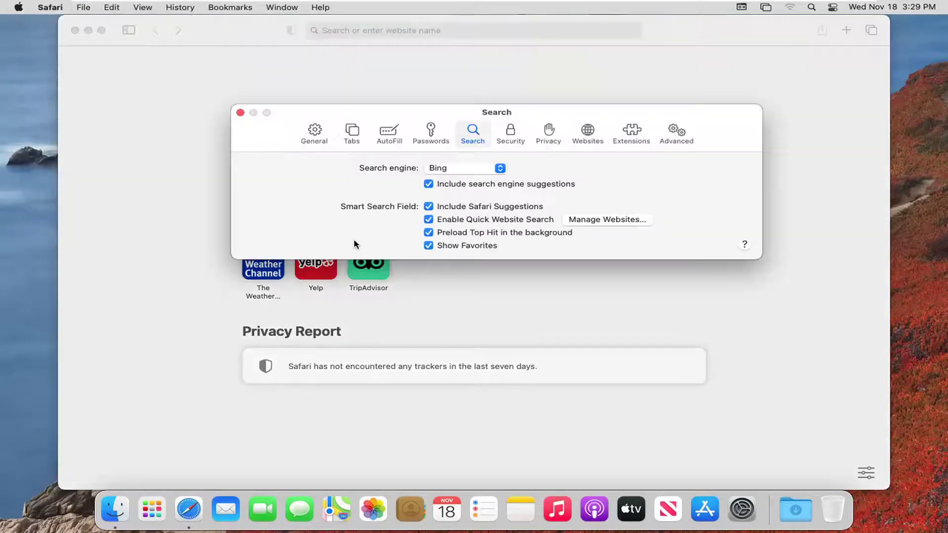
pyautogui.click(352, 134)
pyautogui.click(474, 135)
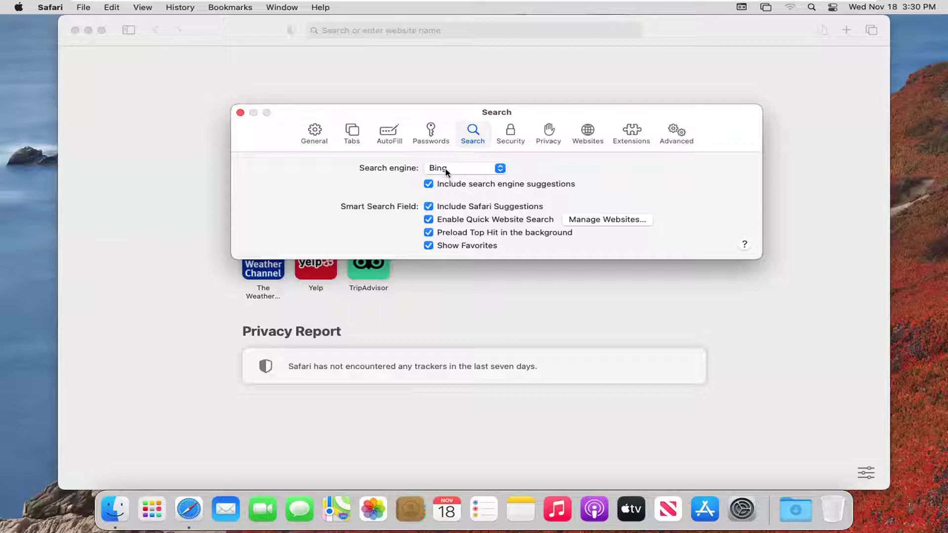
pyautogui.click(500, 168)
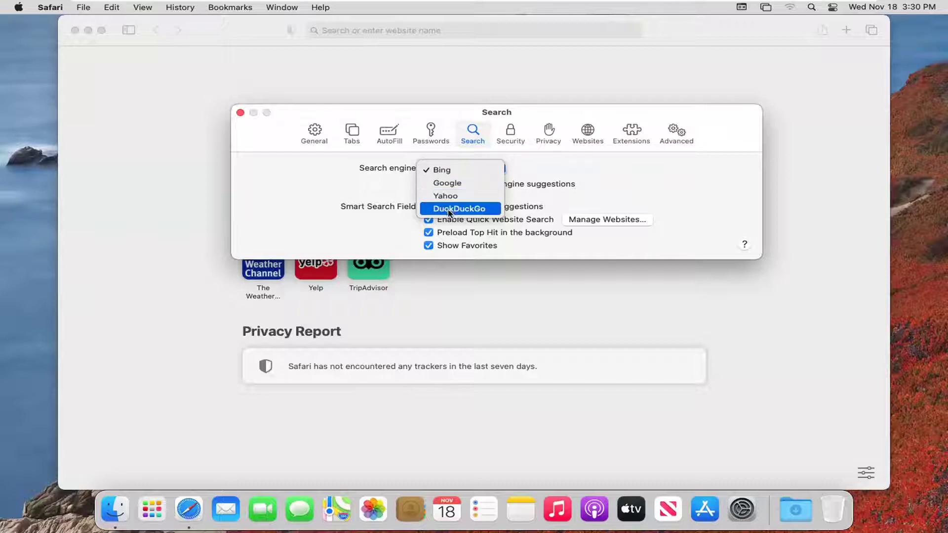
pyautogui.click(447, 183)
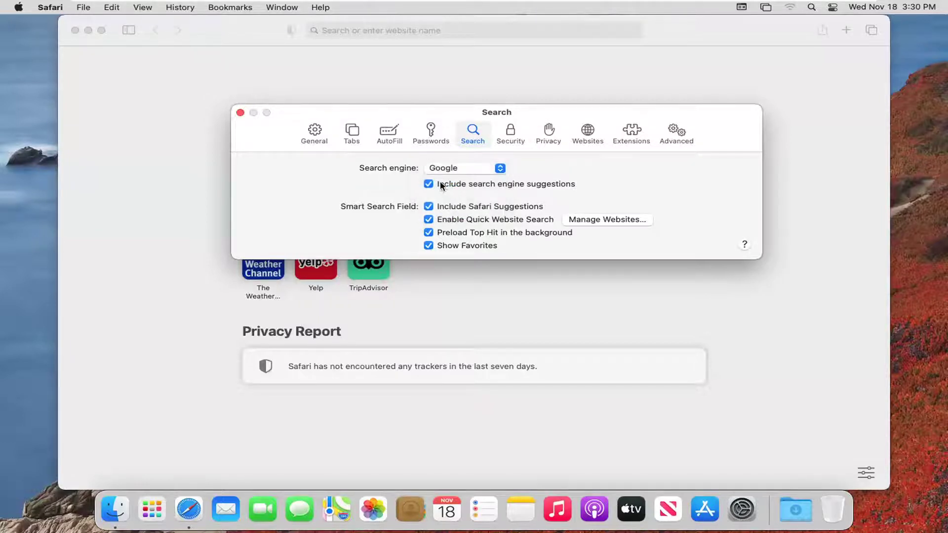
# Close the Preferences window and the Safari browser window
pyautogui.click(241, 114)
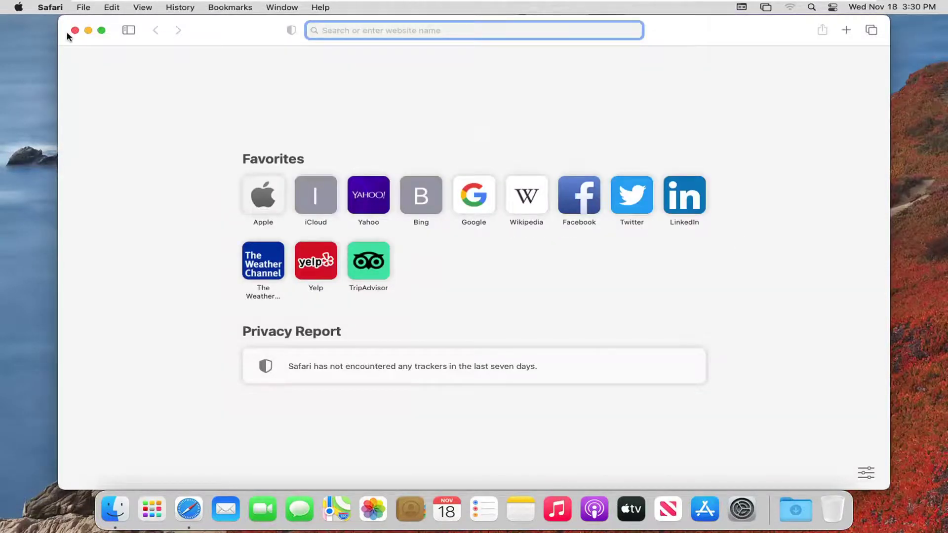
pyautogui.click(74, 30)
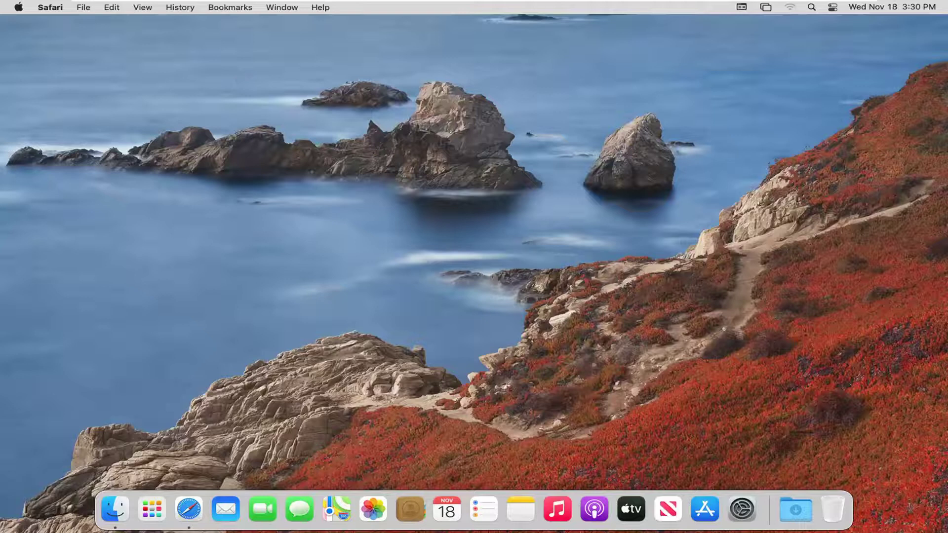